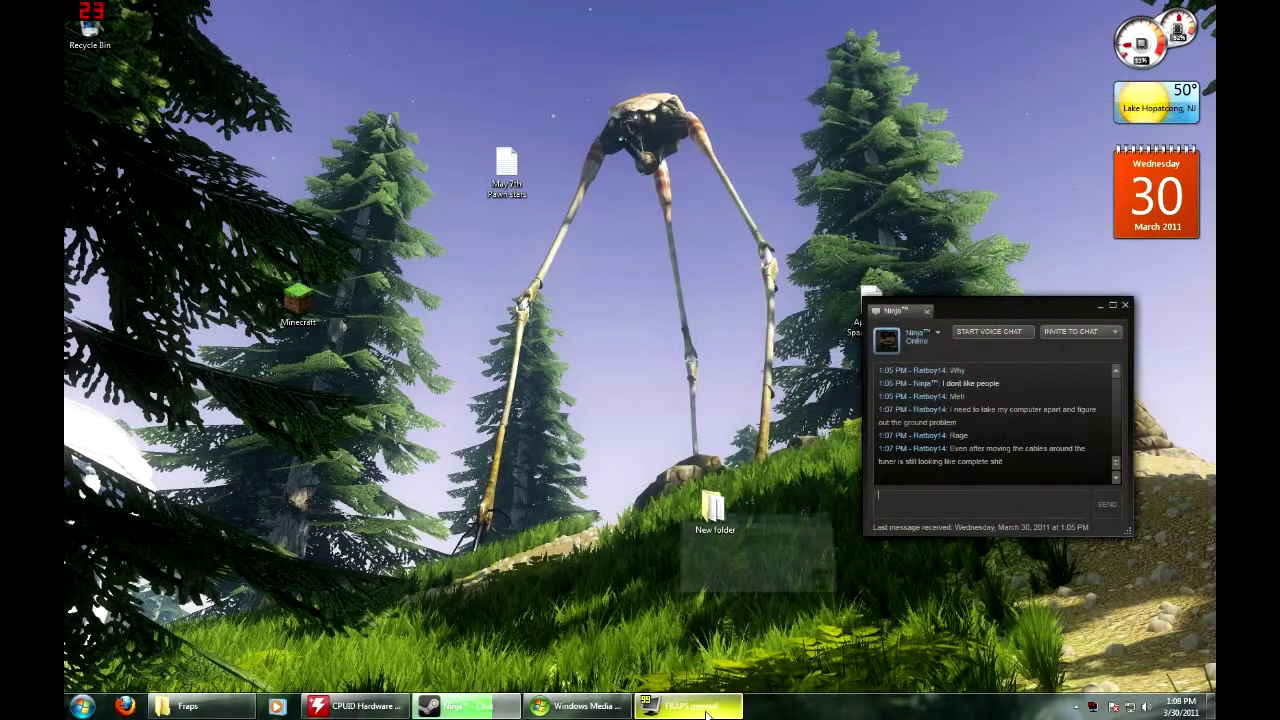
Move the live TV window to the upper centre-right and the Steam chat to the lower left.
drag(975, 311, 538, 331)
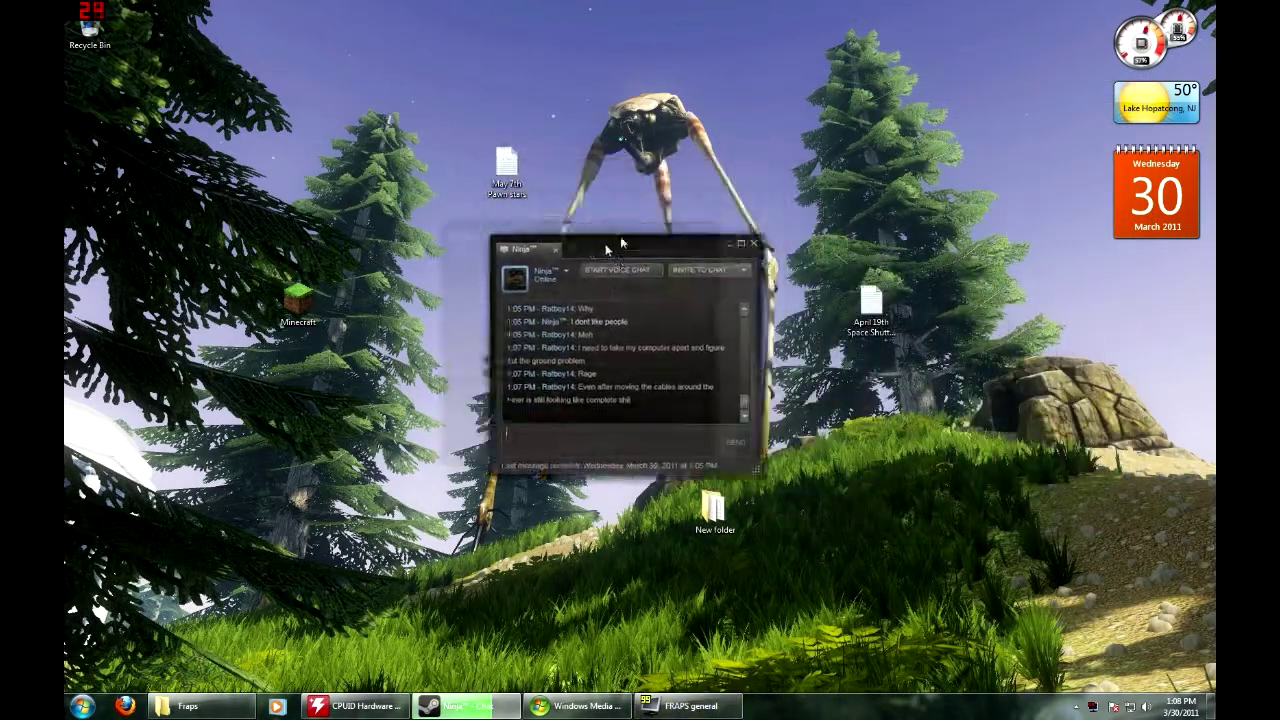
key(alt+Tab)
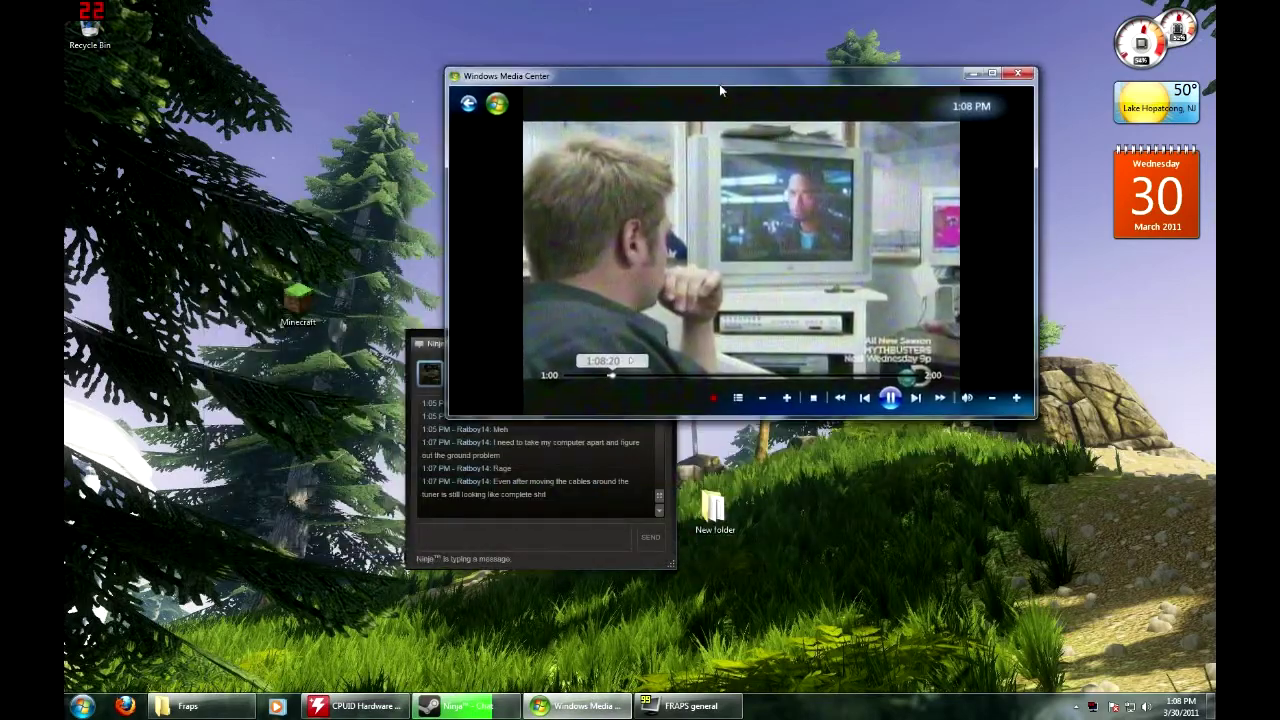
drag(497, 245, 782, 83)
click(500, 345)
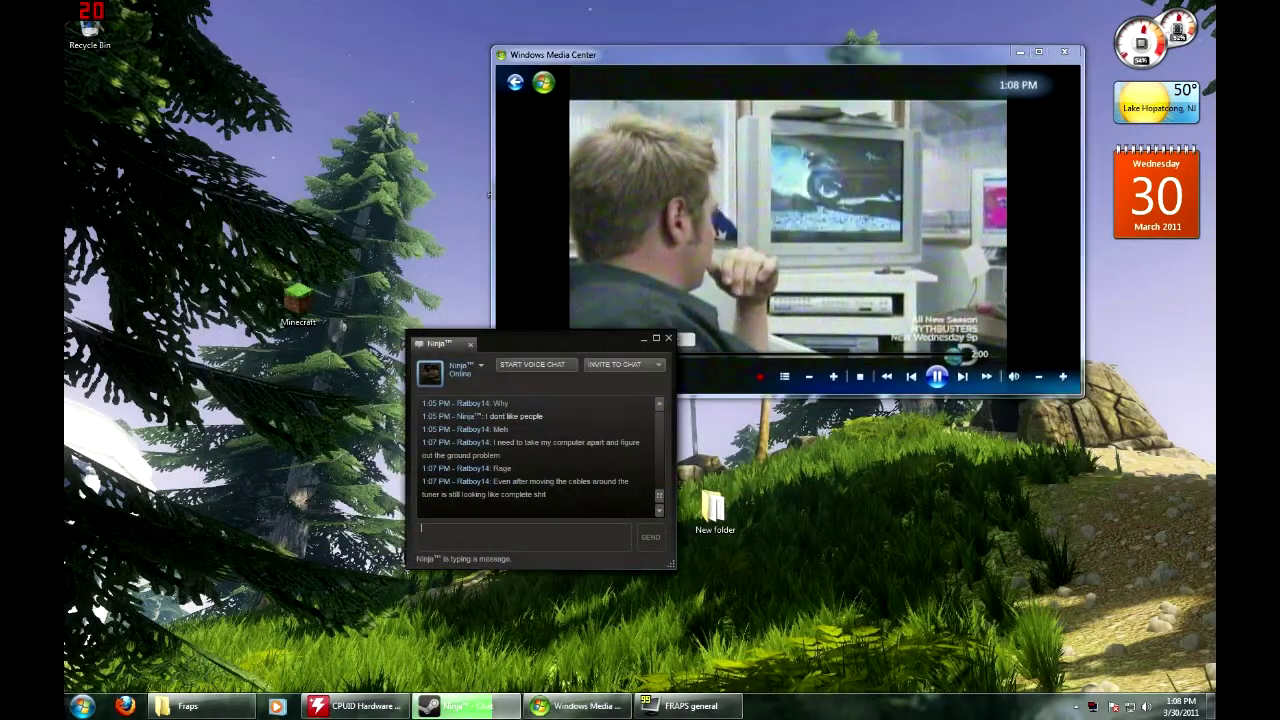
mouse_move(500, 345)
mouse_down()
mouse_move(310, 358)
mouse_move(307, 326)
mouse_up()
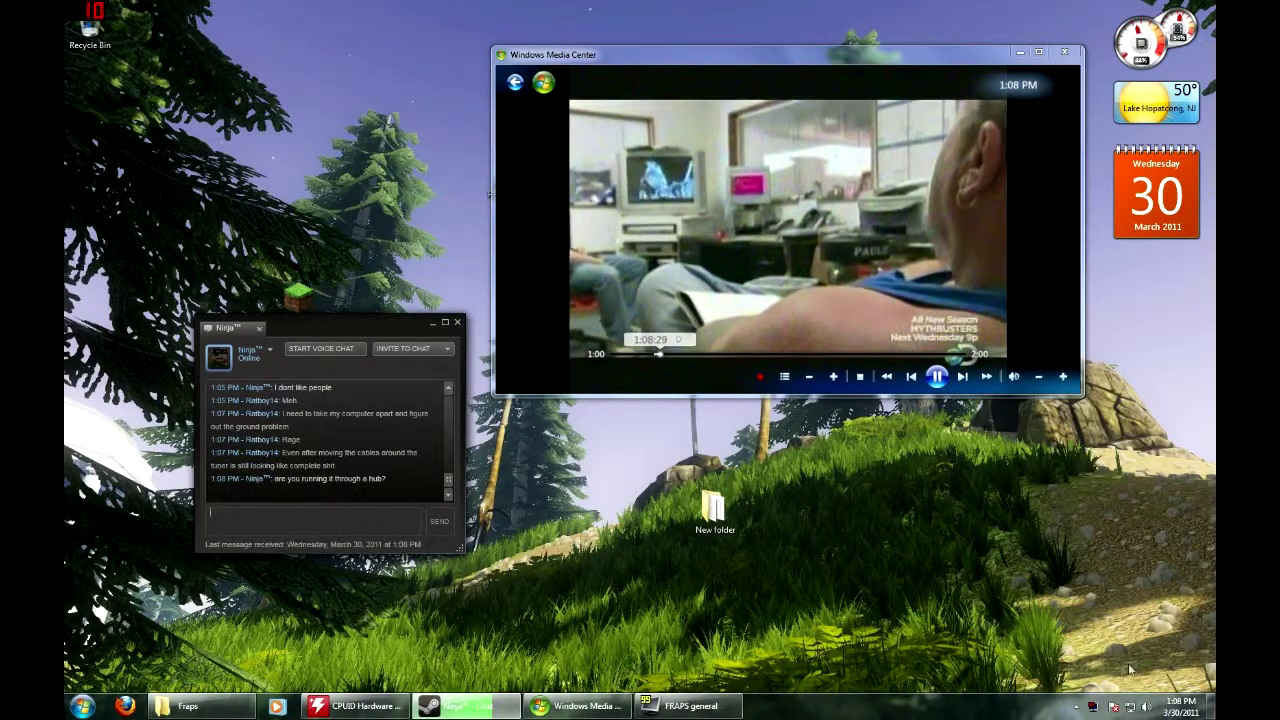
Launch Task Manager with Ctrl+Shift+Esc and show its CPU and memory Performance graphs.
click(1076, 707)
key(ctrl+shift+Escape)
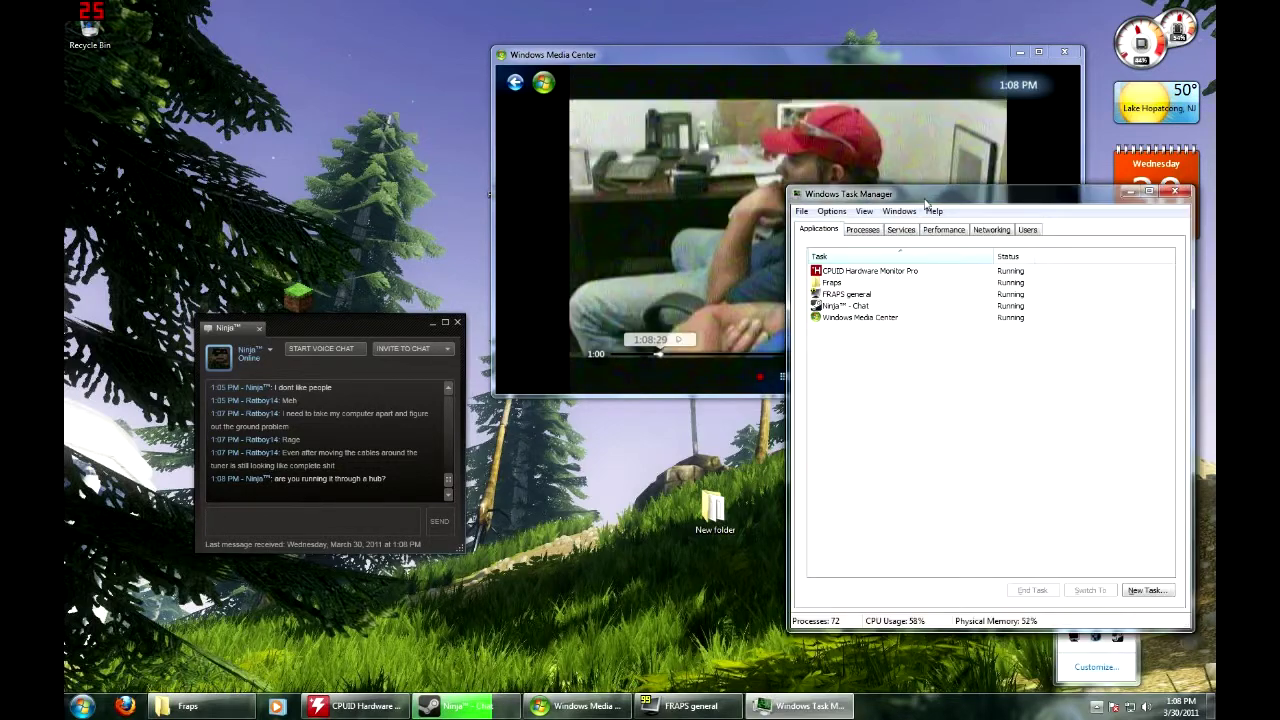
click(862, 229)
click(943, 229)
Shrink Task Manager into the top-left corner and move the chat window below the TV.
drag(950, 193, 925, 194)
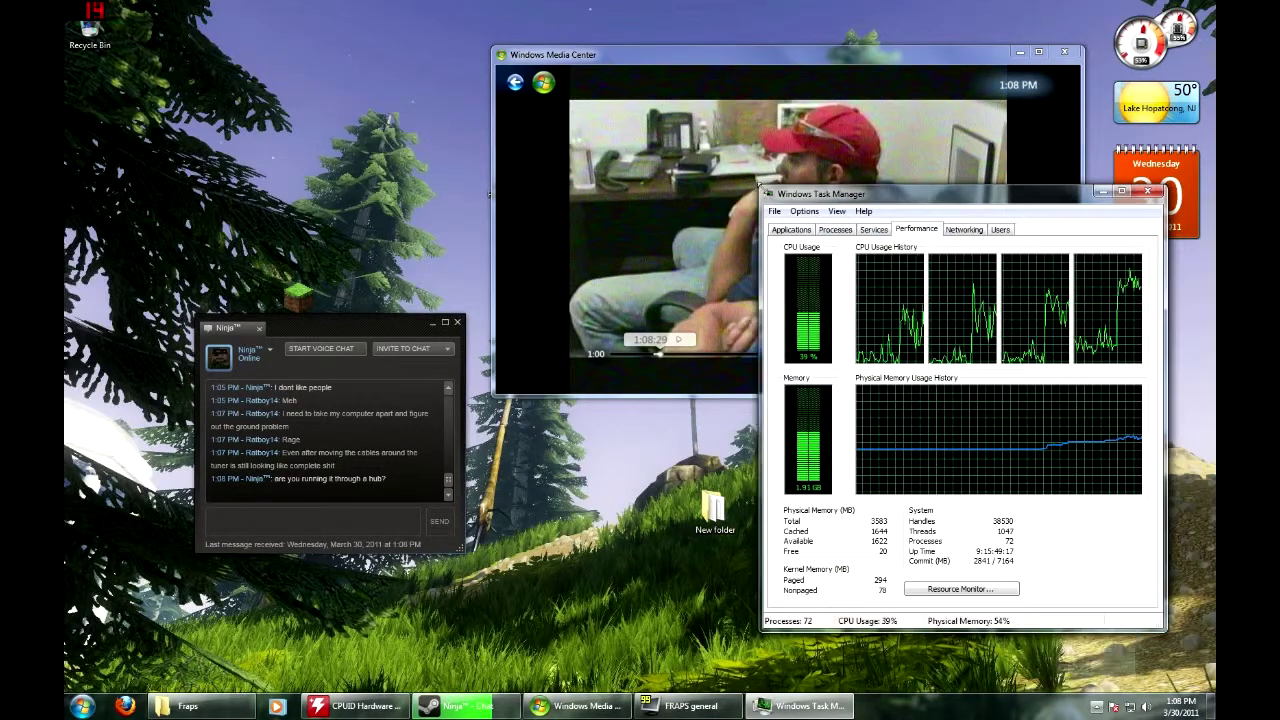
drag(766, 188, 880, 287)
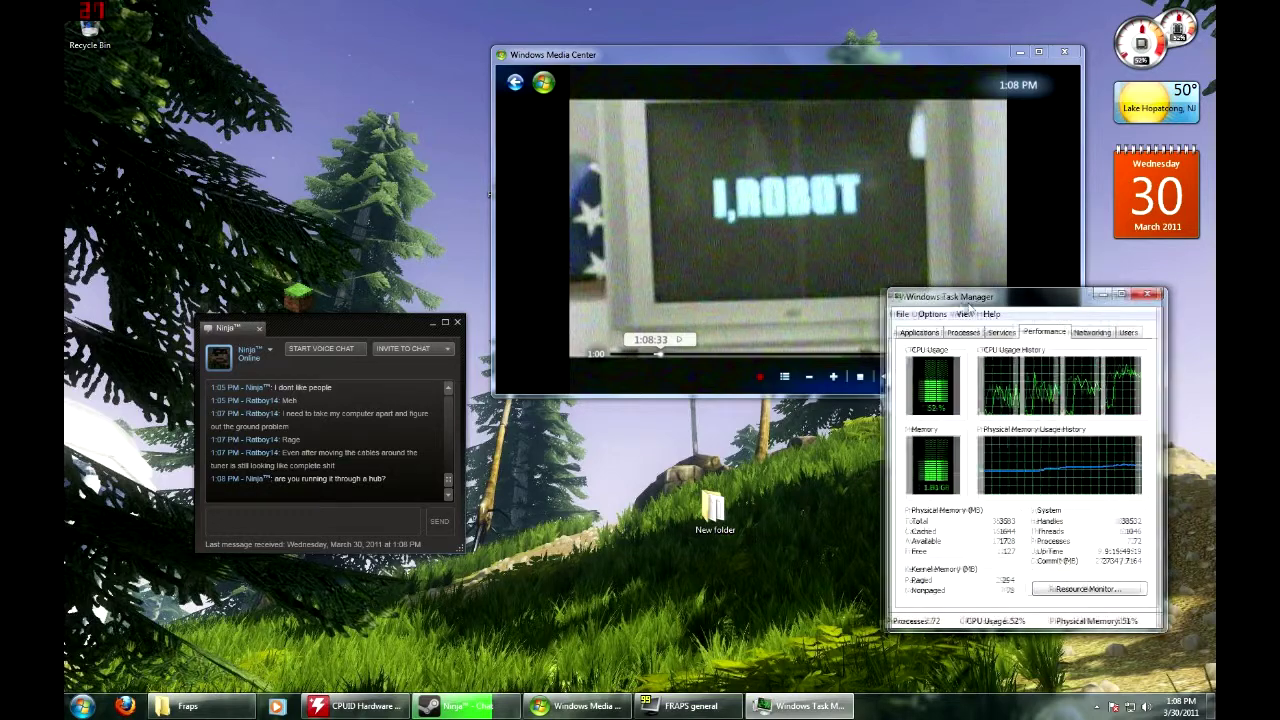
mouse_move(963, 301)
mouse_down()
mouse_move(253, 165)
mouse_move(214, 47)
mouse_up()
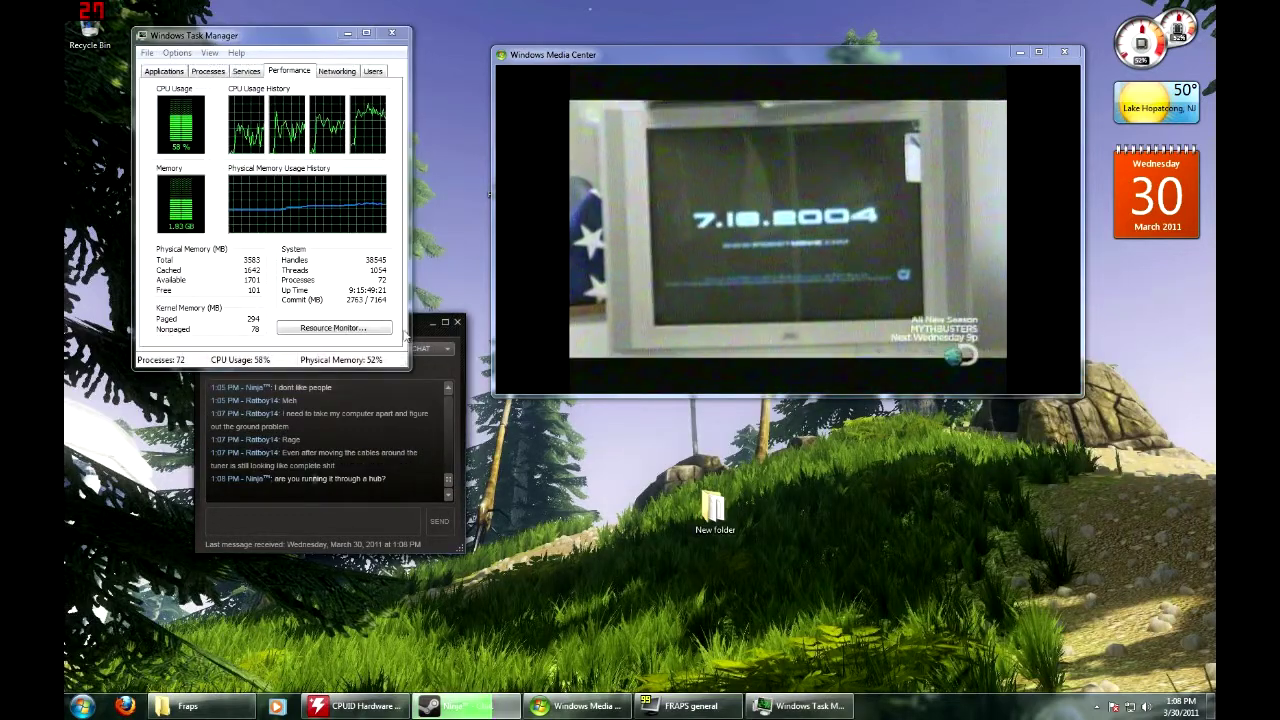
drag(420, 335, 646, 453)
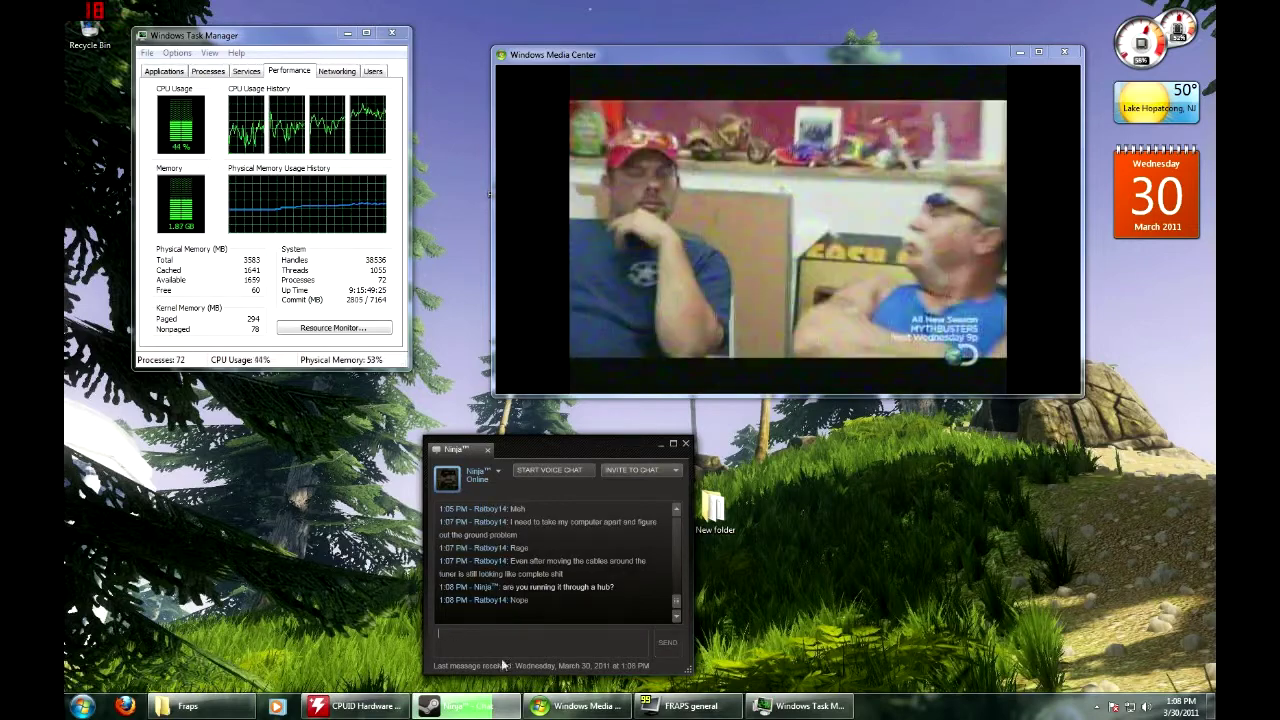
Show the Processes list in an enlarged Task Manager, then switch Media Center to channel 5.
click(219, 75)
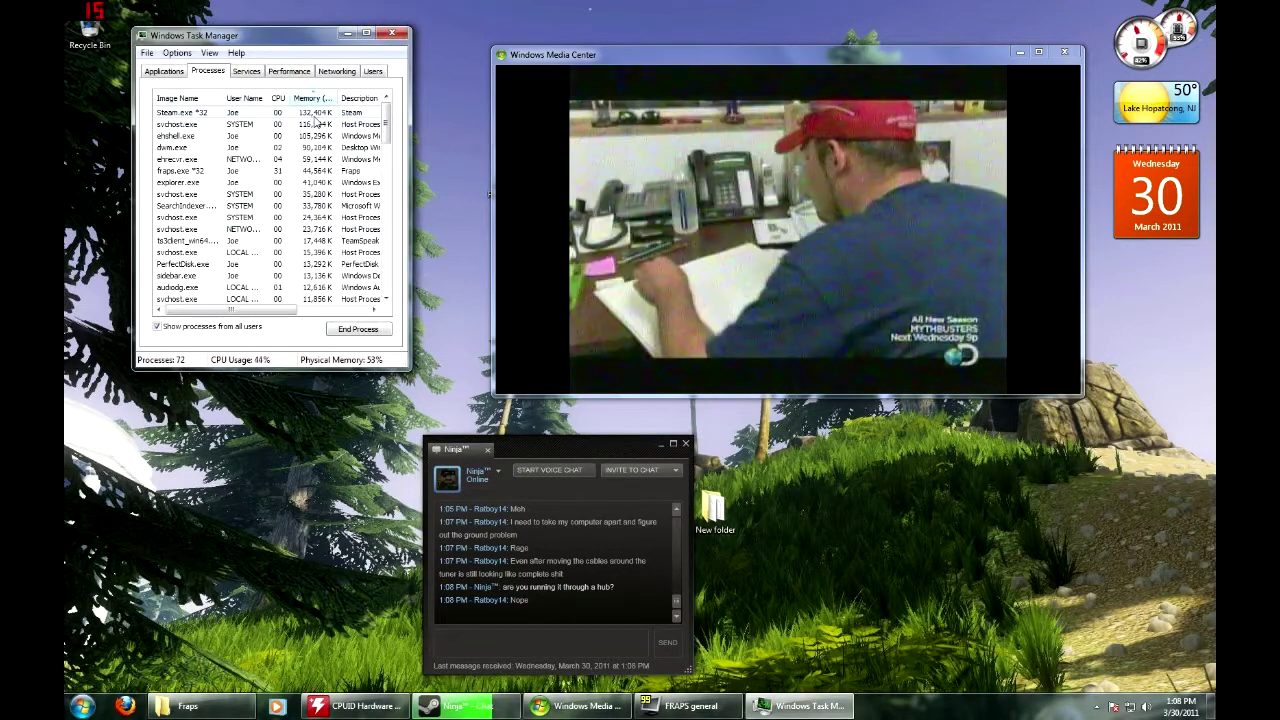
drag(408, 368, 468, 460)
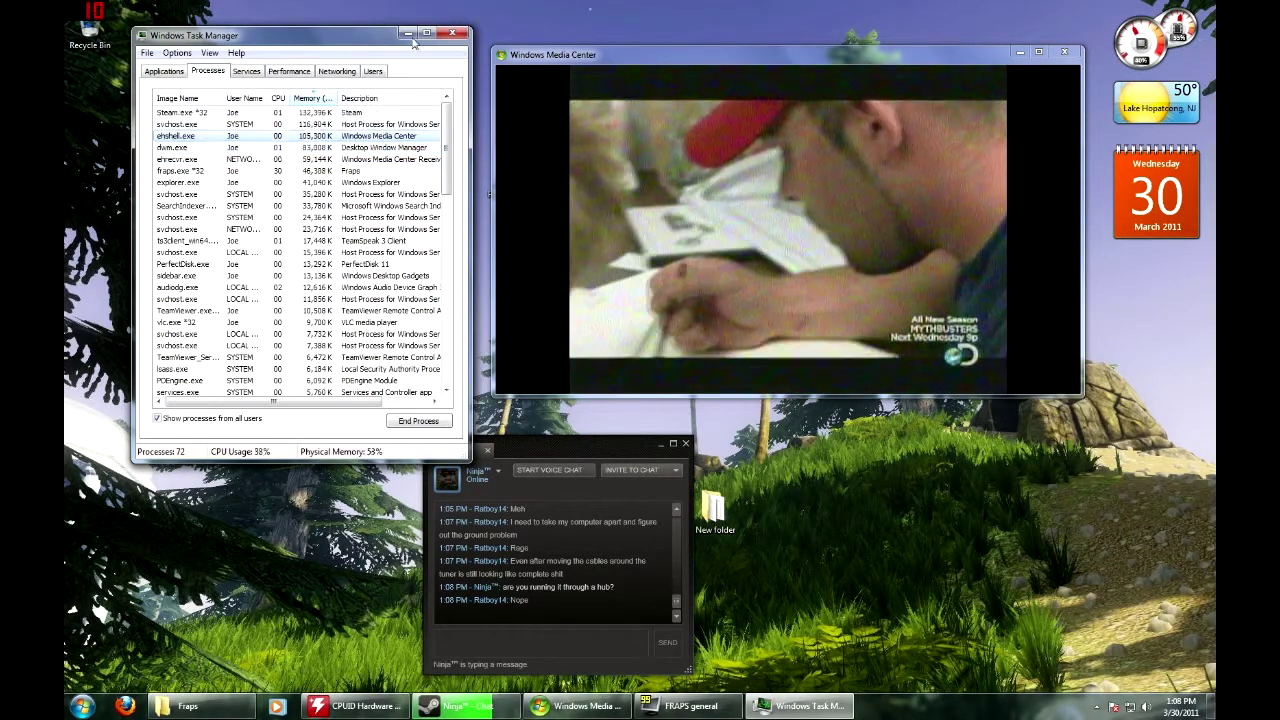
click(703, 208)
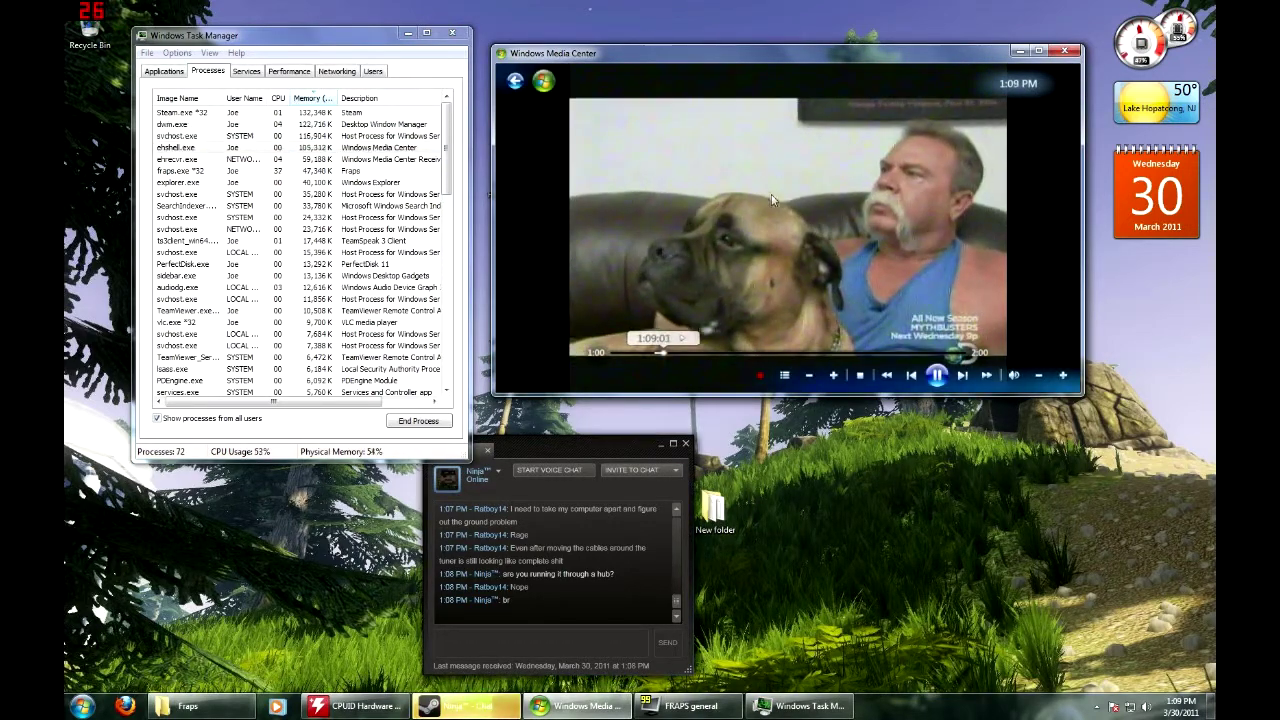
key(5)
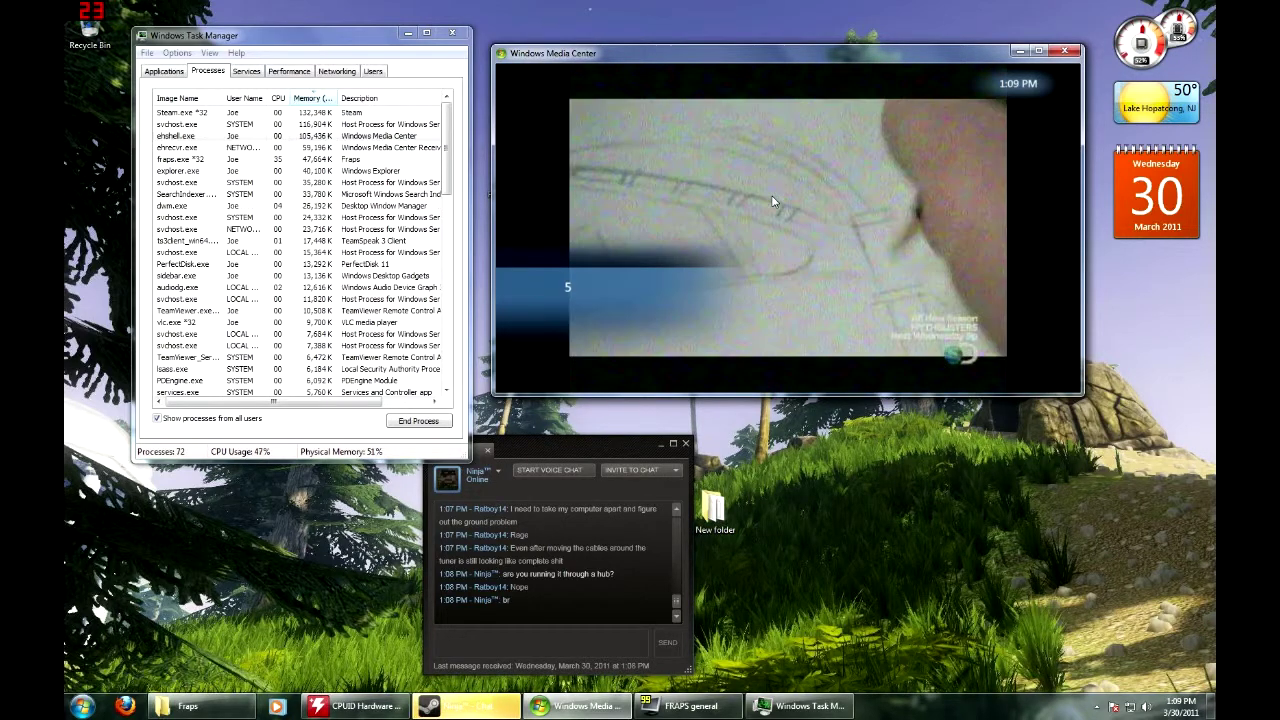
key(0)
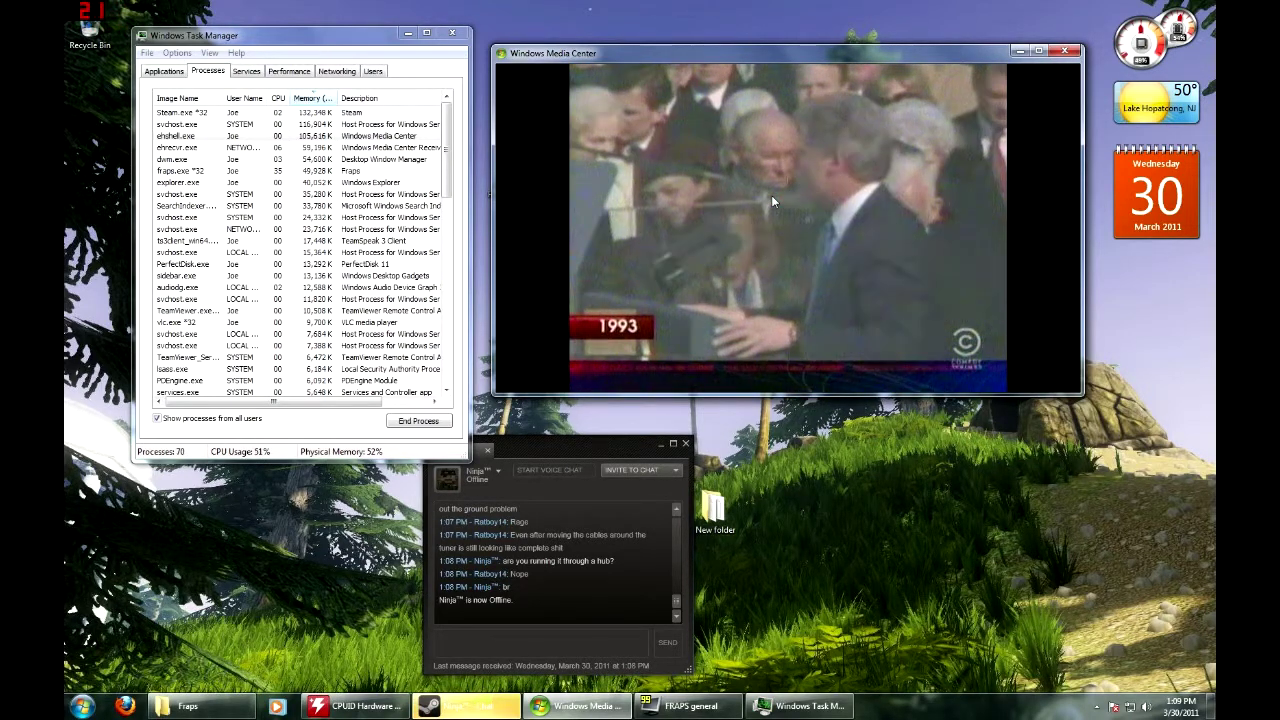
key(5)
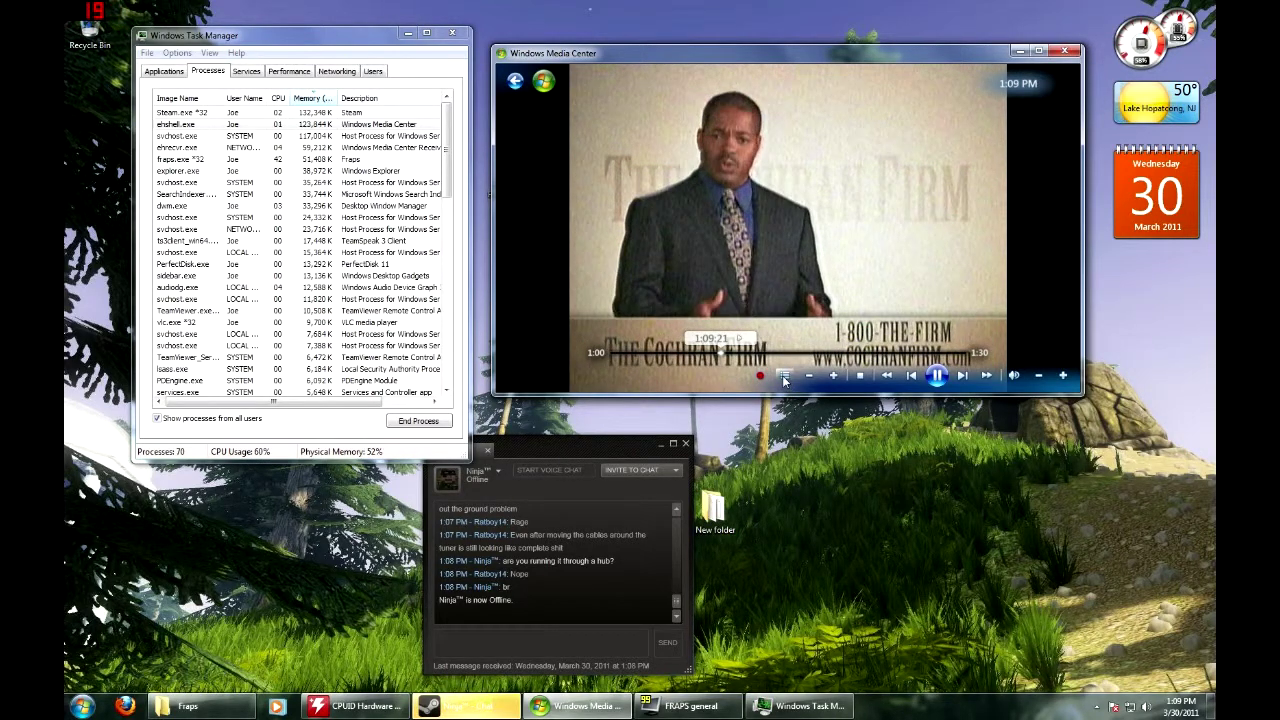
Pick Betrayed on channel 10 from the Media Center mini guide.
click(784, 374)
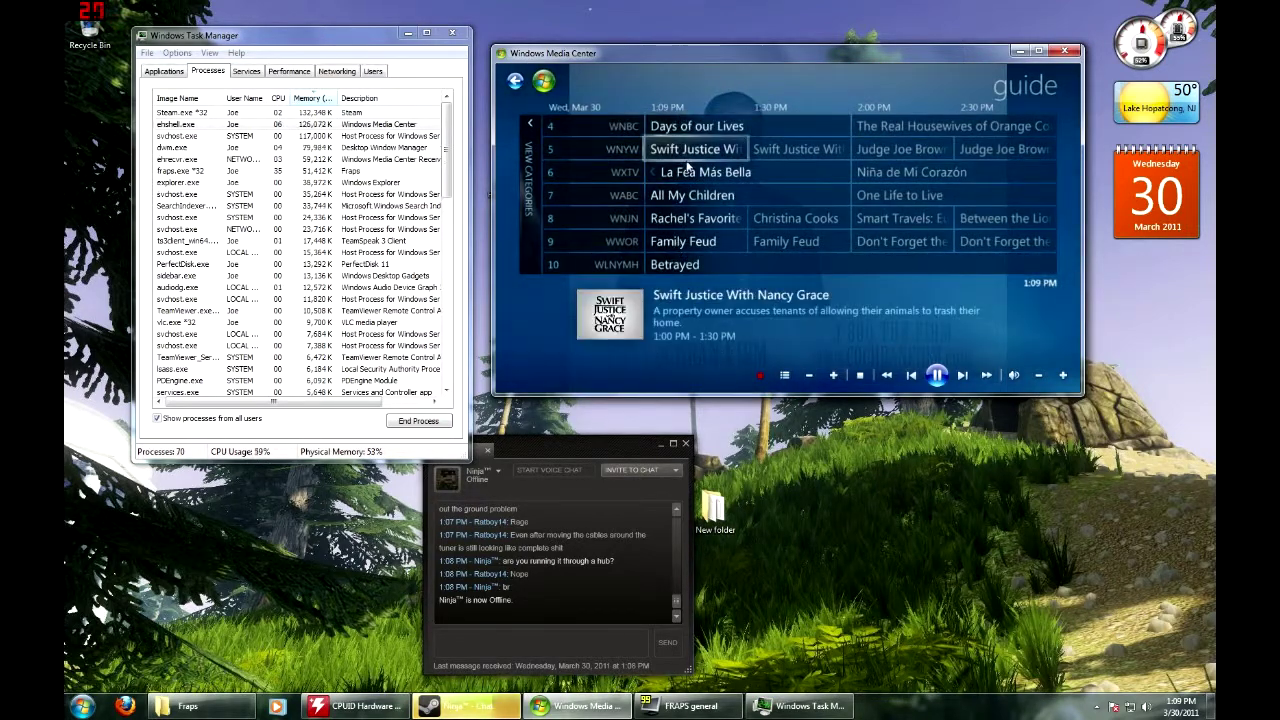
scroll(697, 137, up, 1)
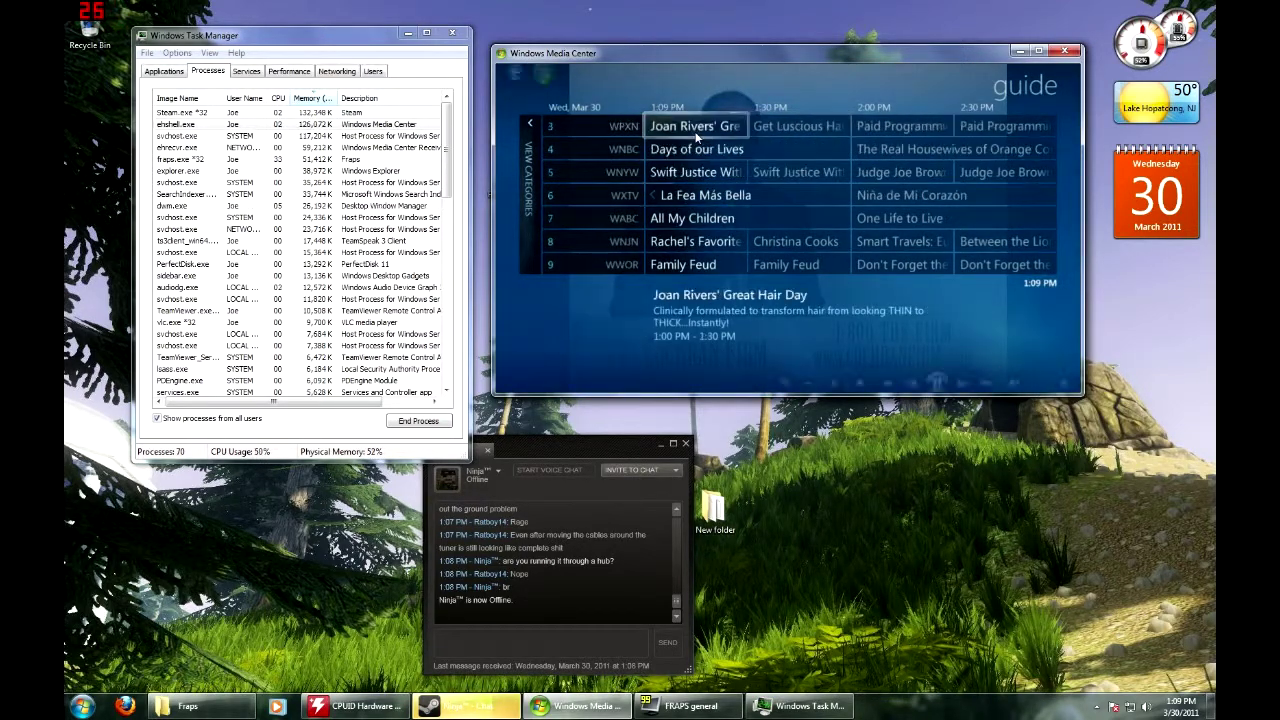
scroll(696, 250, up, 1)
scroll(696, 250, down, 1)
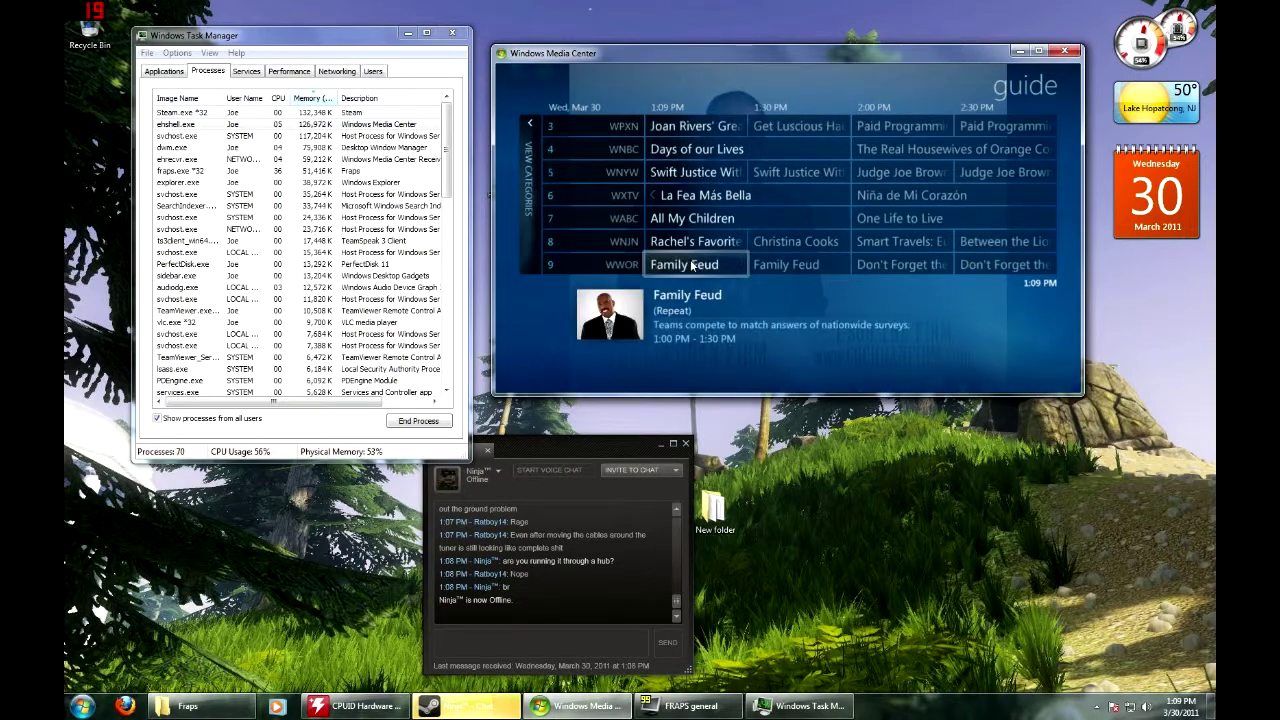
scroll(690, 259, down, 1)
click(689, 266)
mouse_move(740, 330)
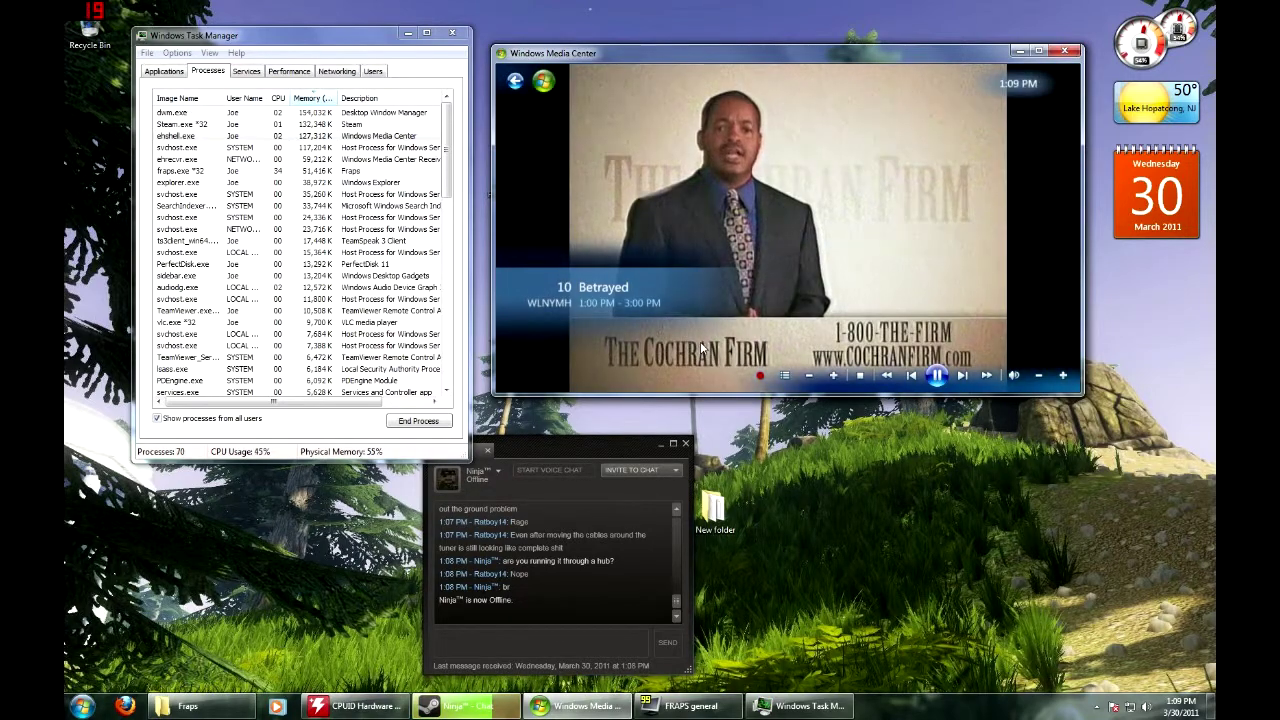
scroll(699, 339, down, 1)
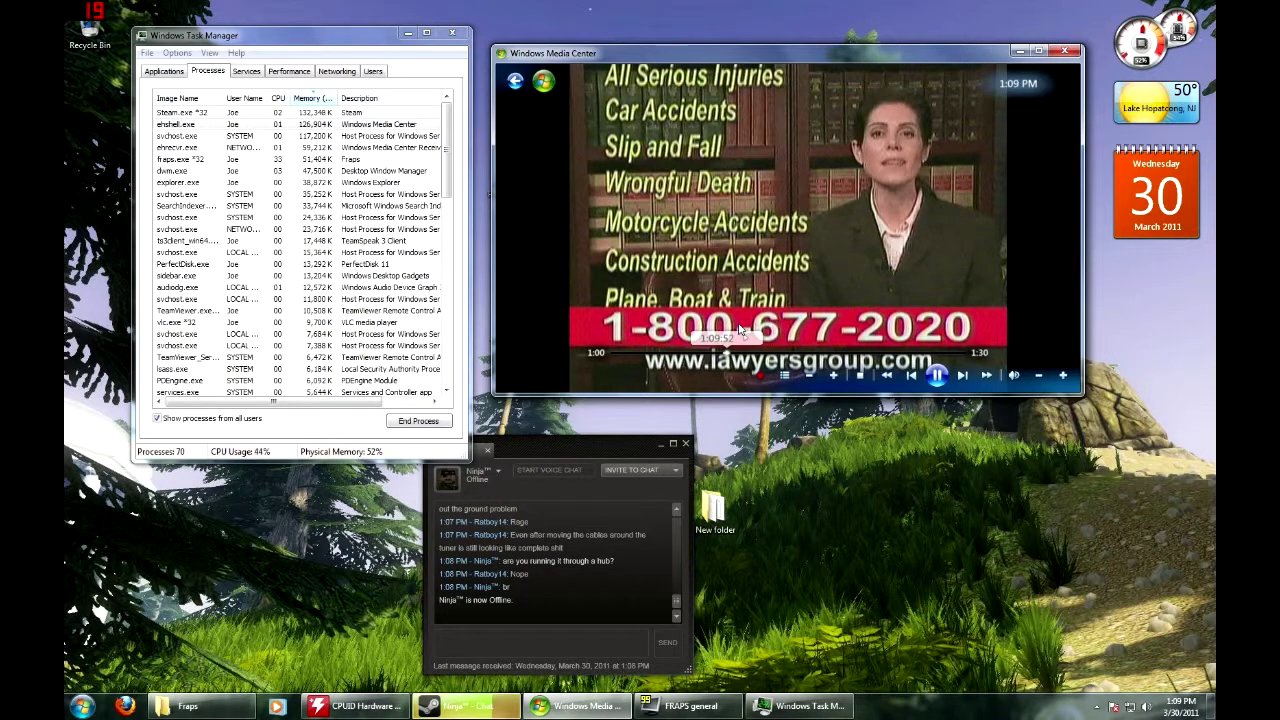
Nudge the Media Center window slightly down and to the right.
mouse_move(925, 50)
mouse_down()
mouse_move(924, 73)
mouse_move(944, 61)
mouse_up()
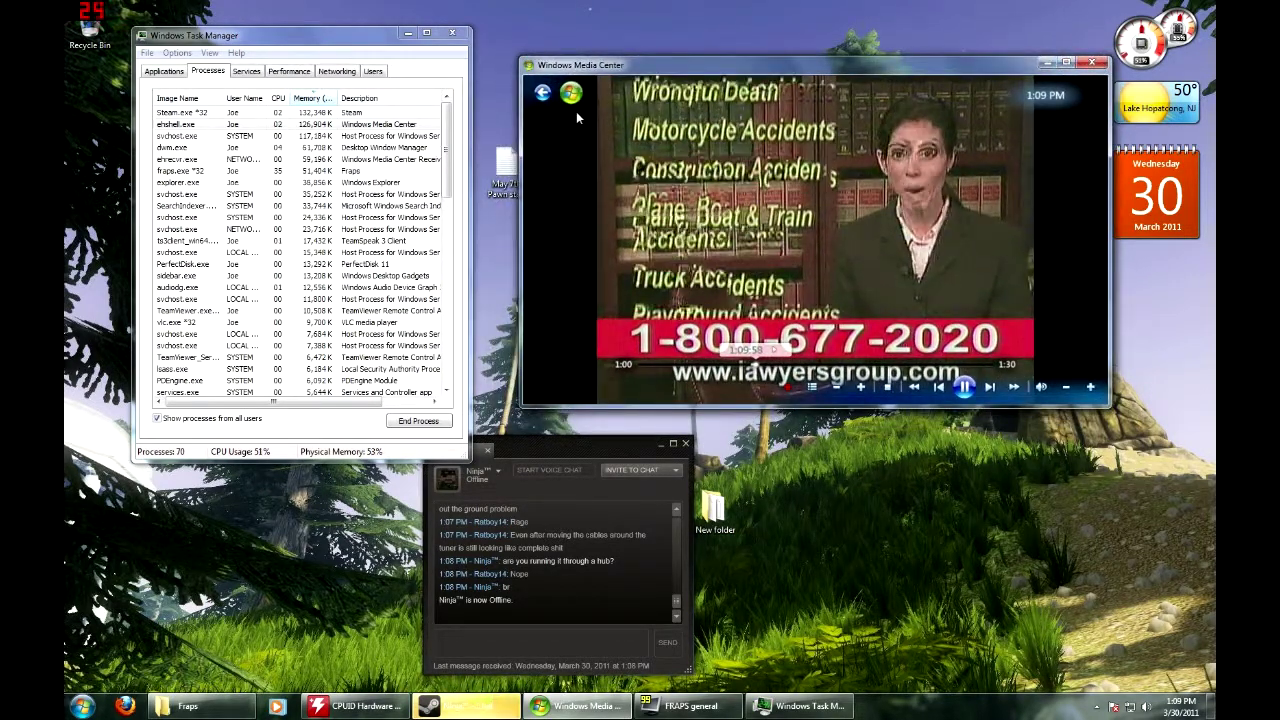